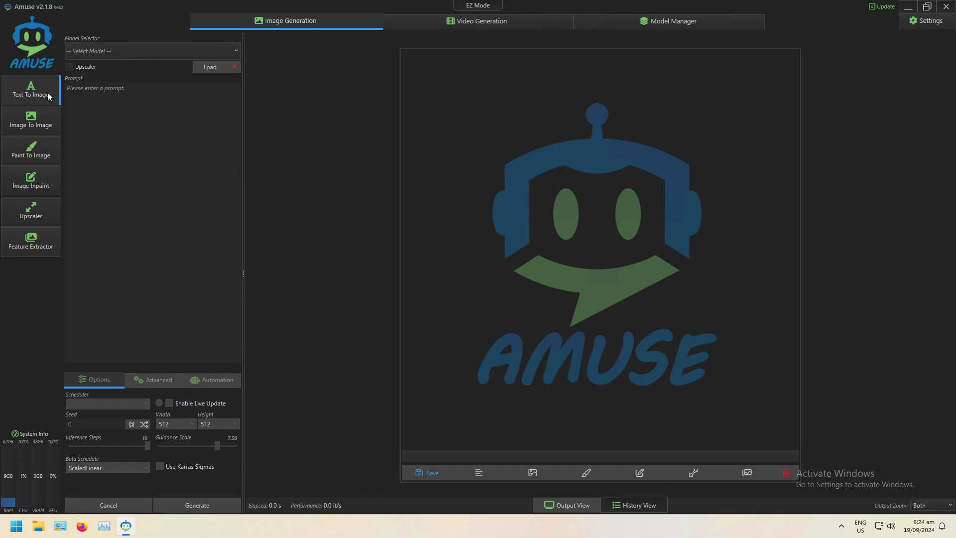
Load the Dreamshaper v7 LCM model until it shows Ready!
click(161, 58)
click(122, 65)
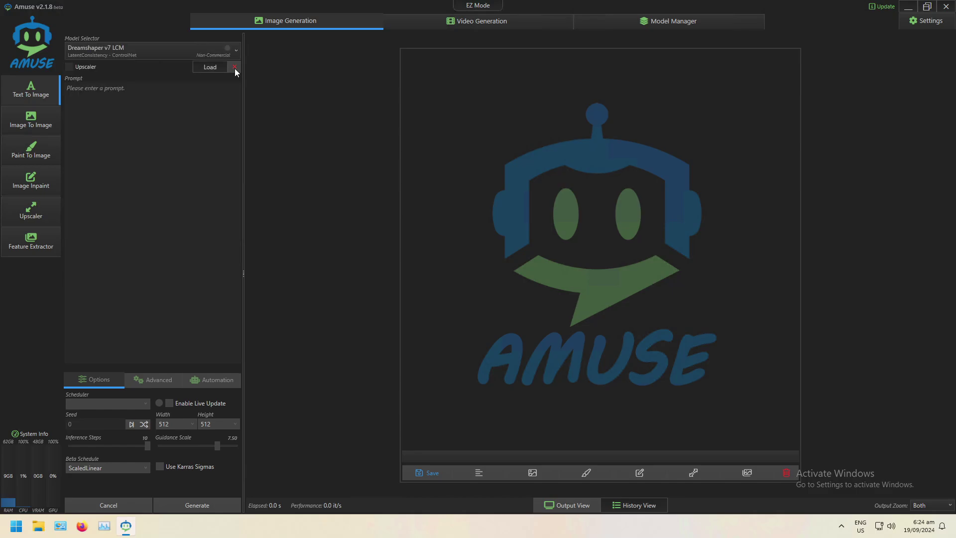
click(210, 69)
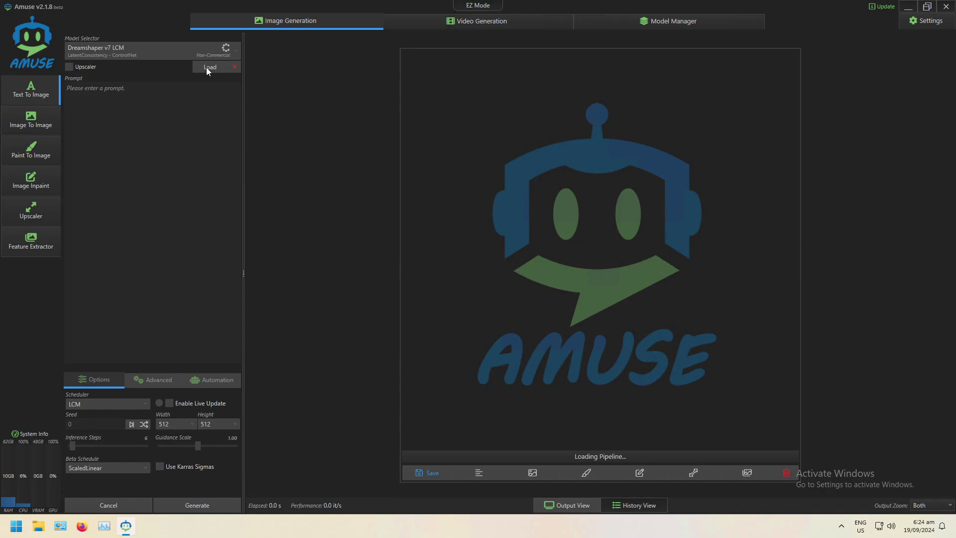
click(135, 113)
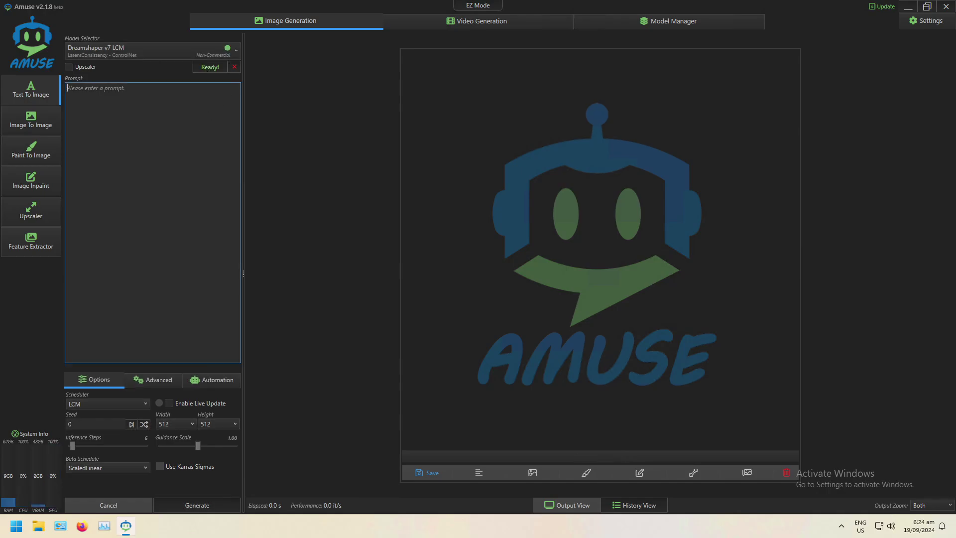
text(allopi)
text(ng horse)
Generate a 512×512 galloping horse painting from the prompt 'a galloping horse'
click(197, 504)
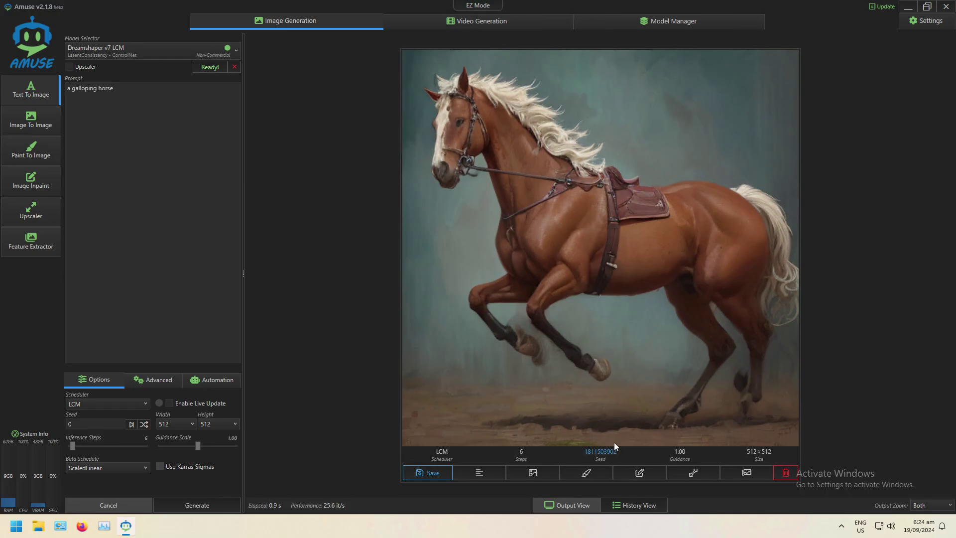
Send the horse painting to Image Inpaint, load the model, and set brush size 50
click(639, 472)
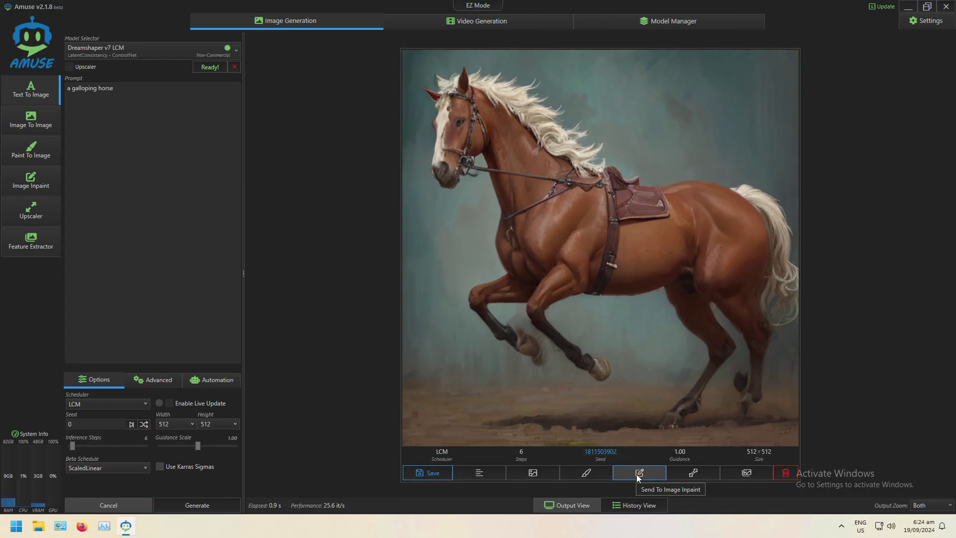
click(636, 474)
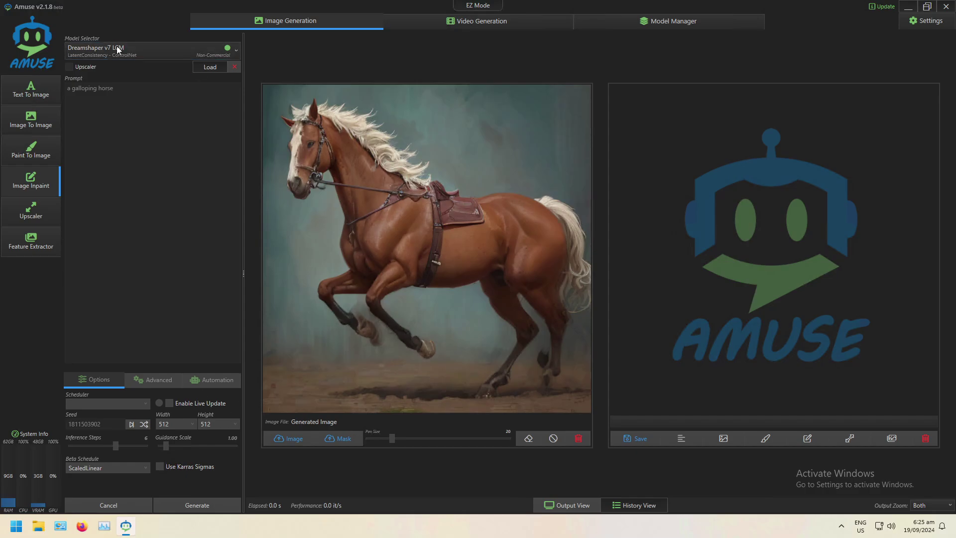
click(207, 69)
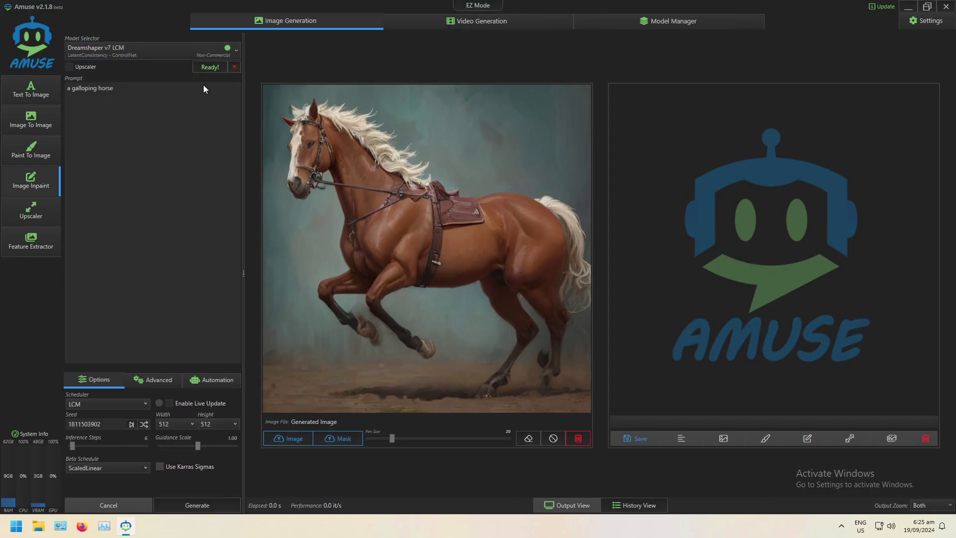
click(406, 438)
click(435, 438)
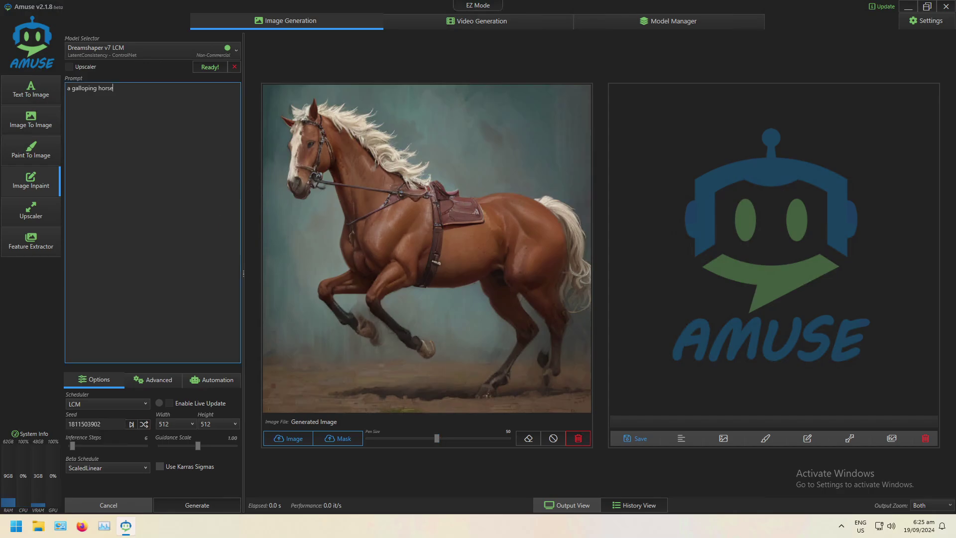
Clear the old horse prompt so it can become 'a jockey riding a galloping horse'
key(ctrl+a)
key(BackSpace)
text(a jock)
text(ng h)
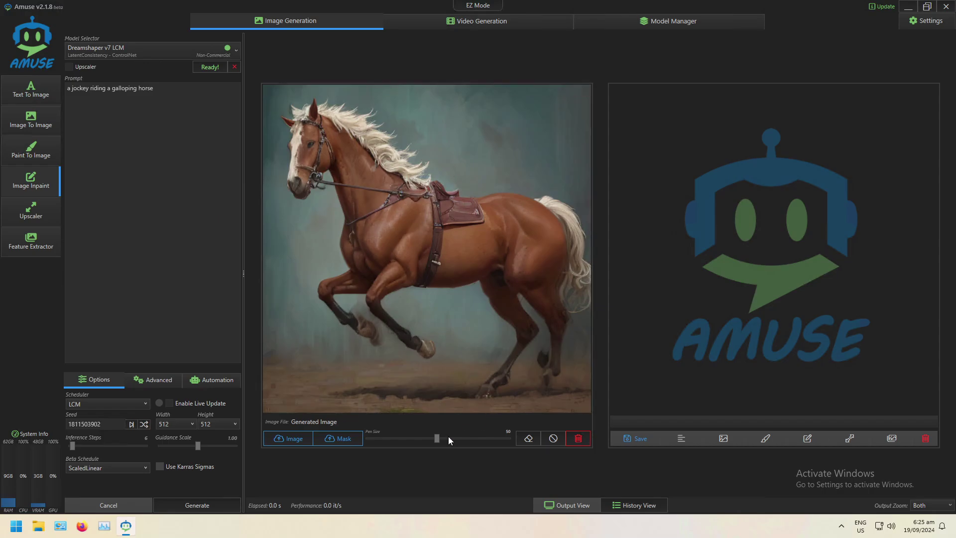
Enlarge the brush slightly and mask above the horse's back, mane and reins
drag(438, 440, 443, 442)
click(458, 112)
mouse_move(458, 112)
mouse_down()
mouse_move(493, 208)
mouse_move(493, 86)
mouse_move(506, 160)
mouse_move(499, 214)
mouse_move(473, 173)
mouse_move(475, 137)
mouse_move(464, 227)
mouse_move(441, 278)
mouse_move(485, 257)
mouse_move(507, 224)
mouse_move(464, 260)
mouse_move(476, 222)
mouse_move(450, 288)
mouse_move(485, 269)
mouse_move(438, 282)
mouse_move(469, 281)
mouse_up()
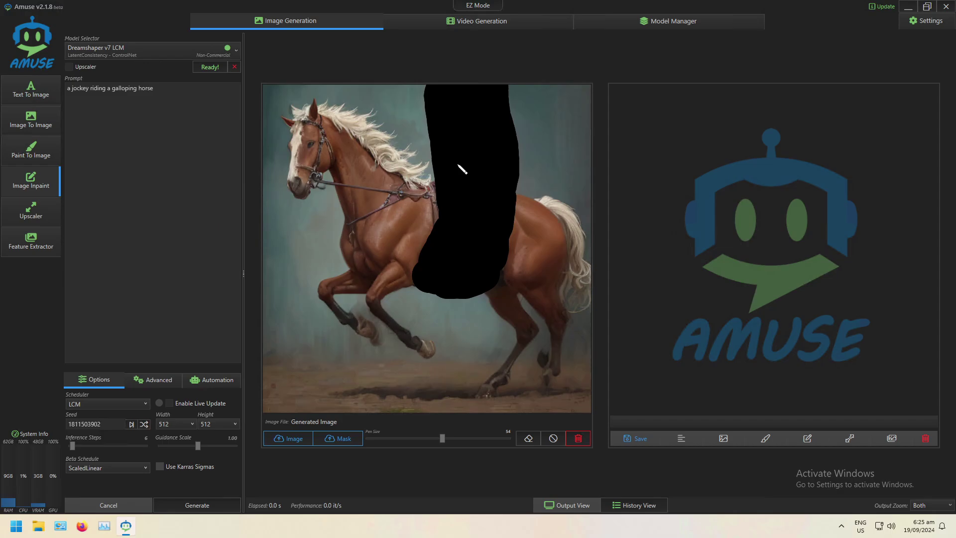
mouse_move(433, 142)
mouse_down()
mouse_move(322, 134)
mouse_move(302, 146)
mouse_move(435, 150)
mouse_move(405, 179)
mouse_move(377, 173)
mouse_move(434, 128)
mouse_move(411, 111)
mouse_move(436, 126)
mouse_move(458, 216)
mouse_up()
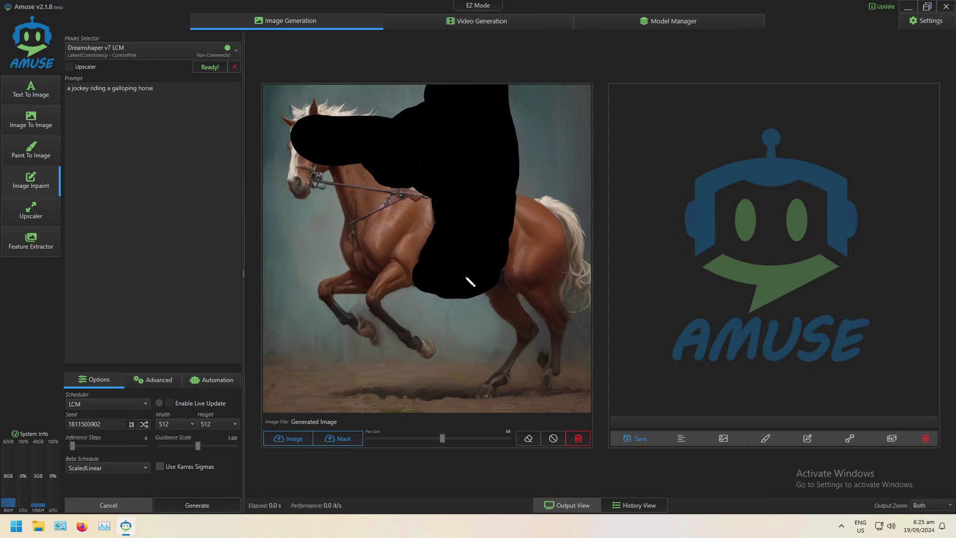
drag(371, 170, 452, 207)
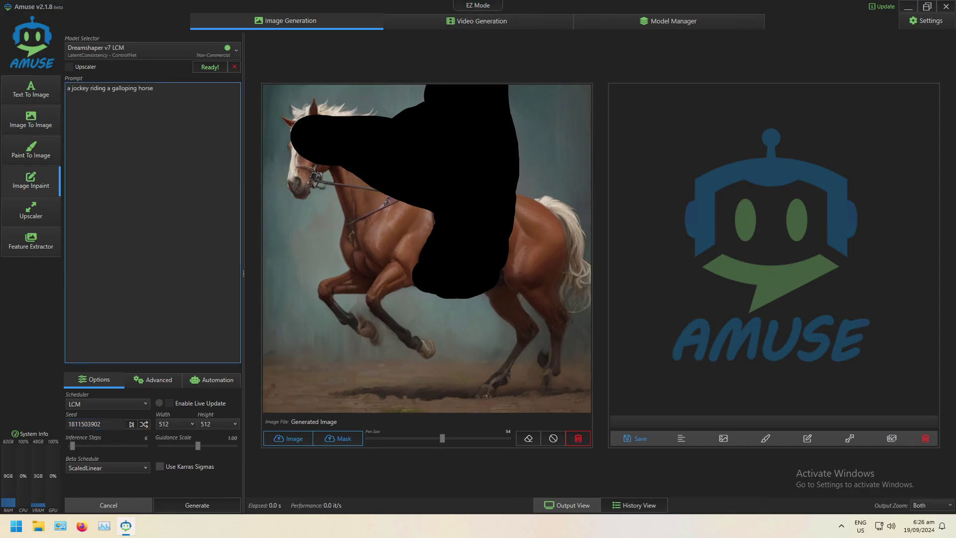
Inpaint a helmeted jockey into the masked area on the chestnut horse
click(202, 507)
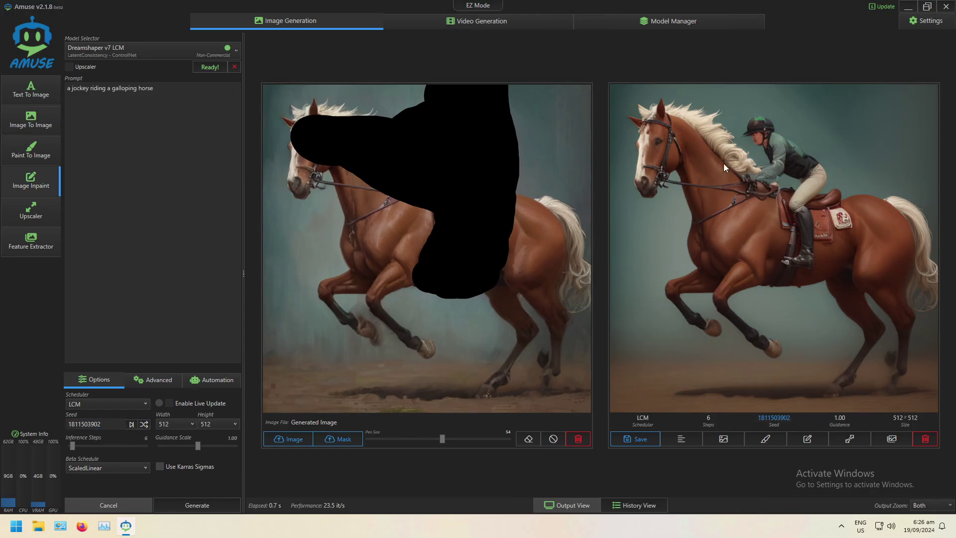
Reset the seed to 0 and generate three variations, ending with a green-silked jockey
click(135, 423)
click(210, 503)
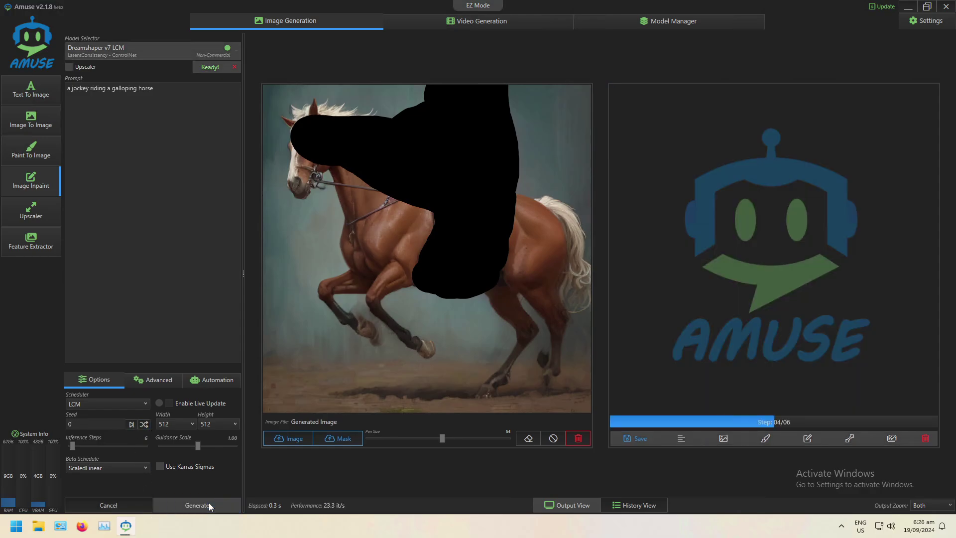
click(209, 502)
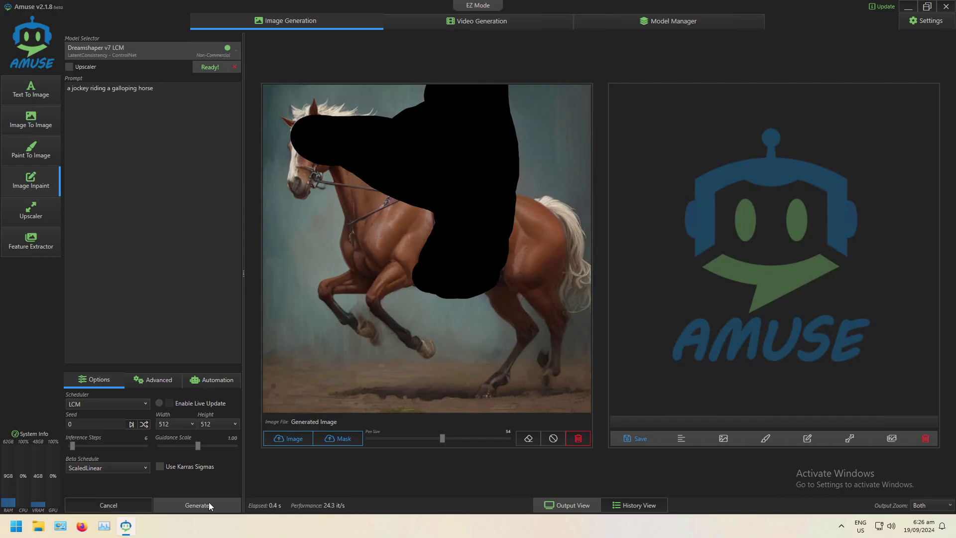
click(209, 503)
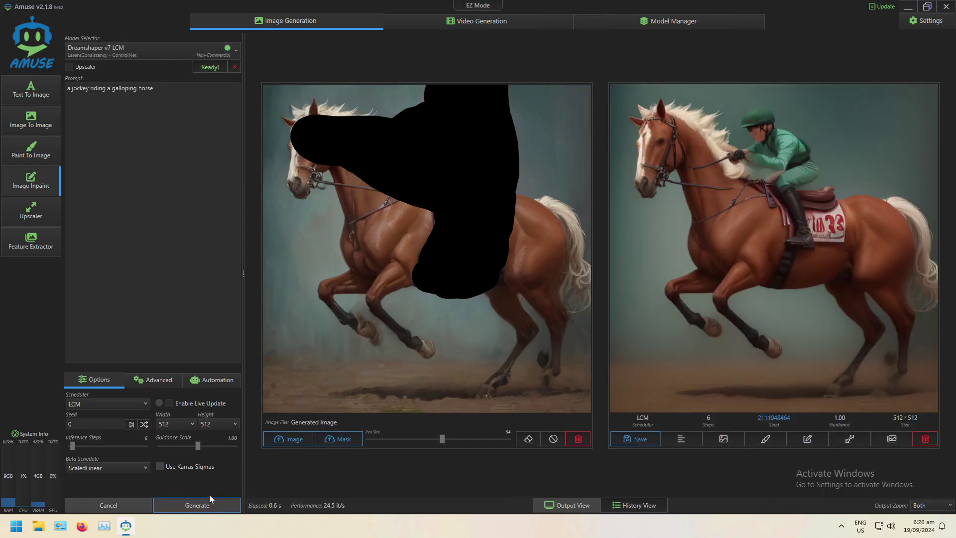